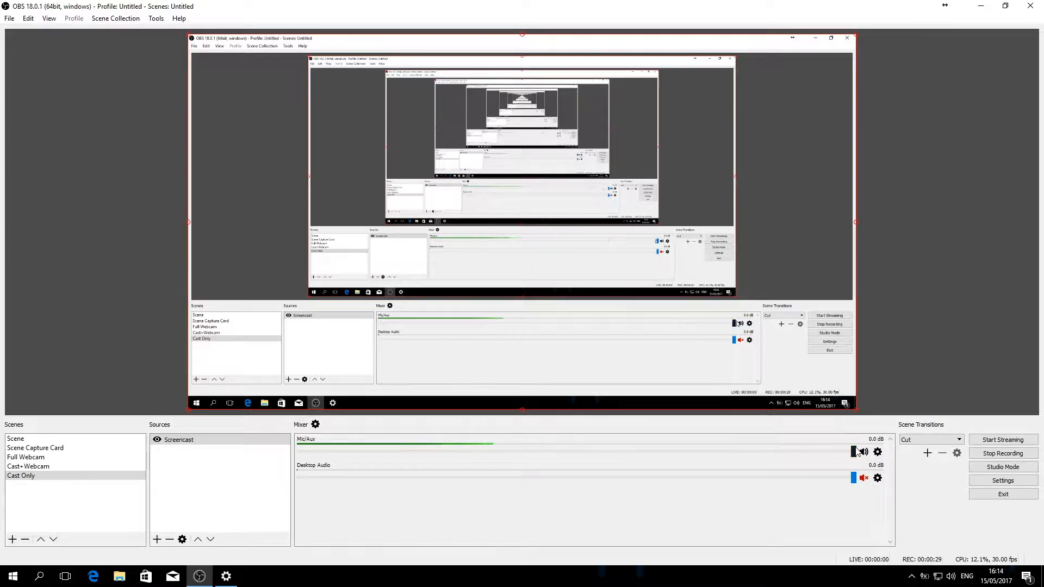
Step: Add a Noise Suppression filter with its default name to the Mic/Aux audio source
click(877, 452)
click(894, 460)
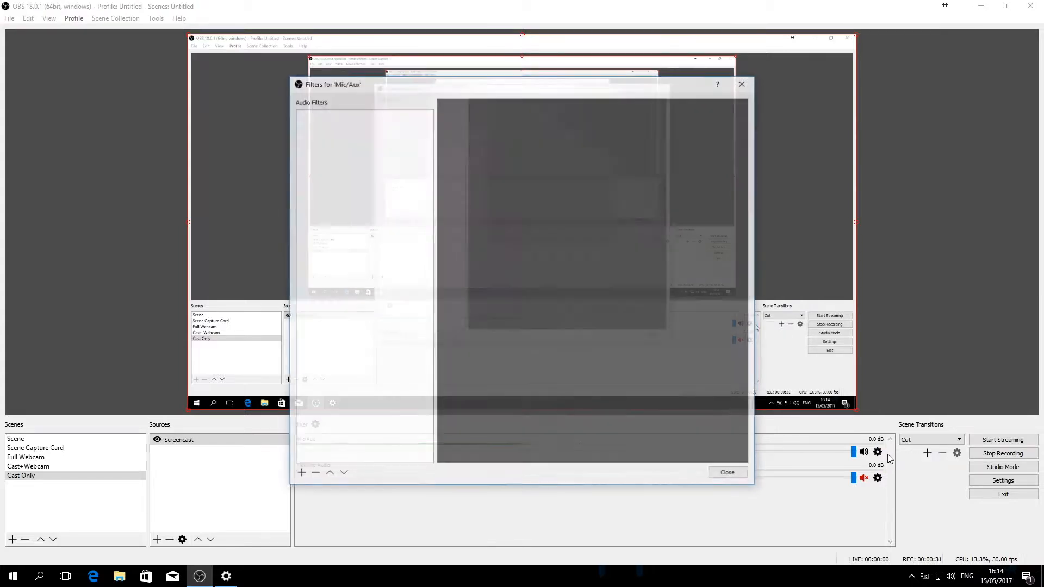
click(300, 475)
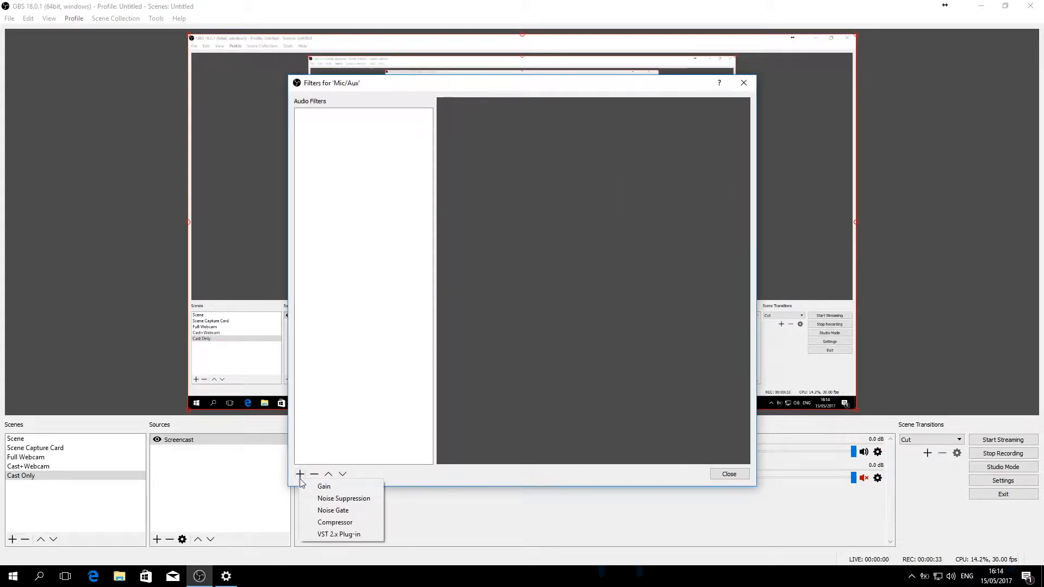
click(349, 497)
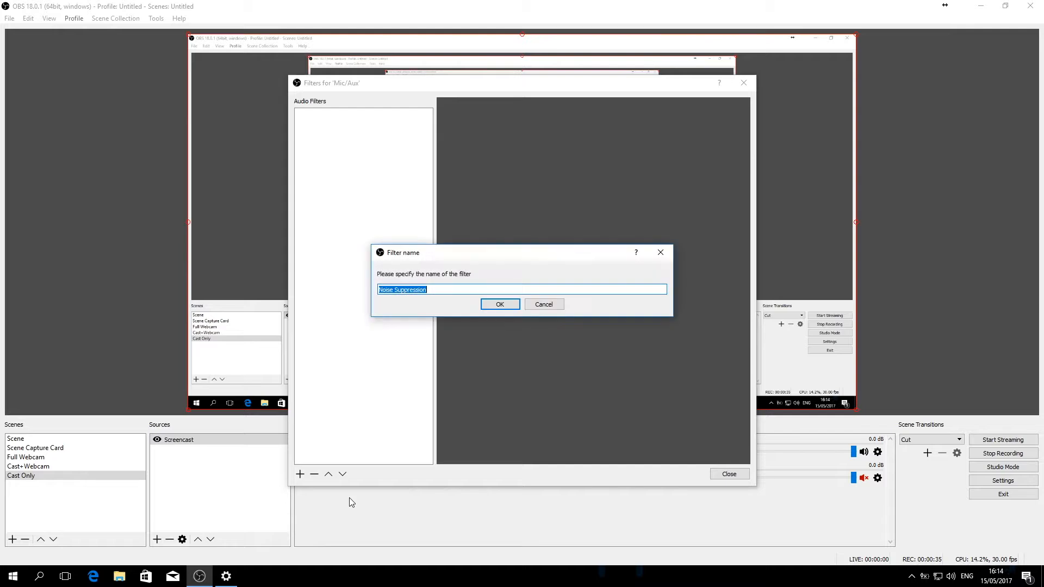
click(509, 308)
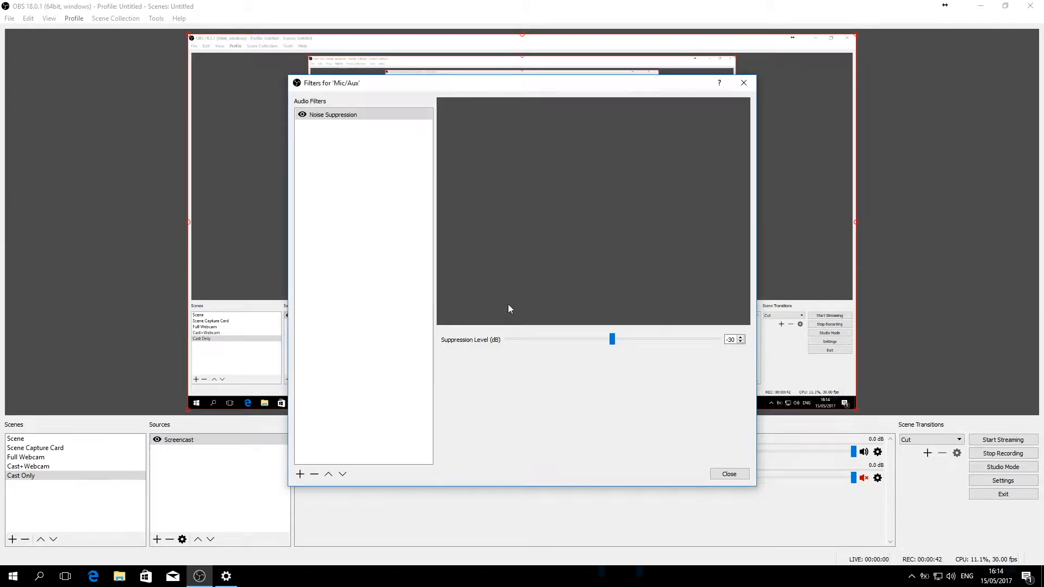
Step: Try a different noise suppression level for the microphone, return it to -30 dB, and close the filter settings
drag(539, 86, 596, 40)
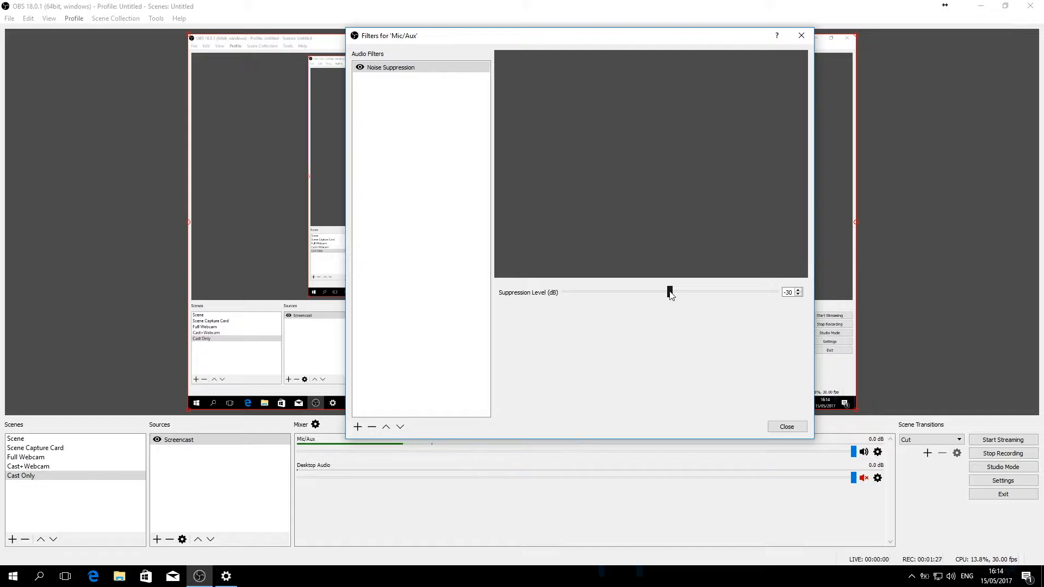
drag(670, 293, 679, 292)
mouse_move(688, 292)
mouse_down()
mouse_move(648, 292)
mouse_move(670, 291)
mouse_up()
click(790, 426)
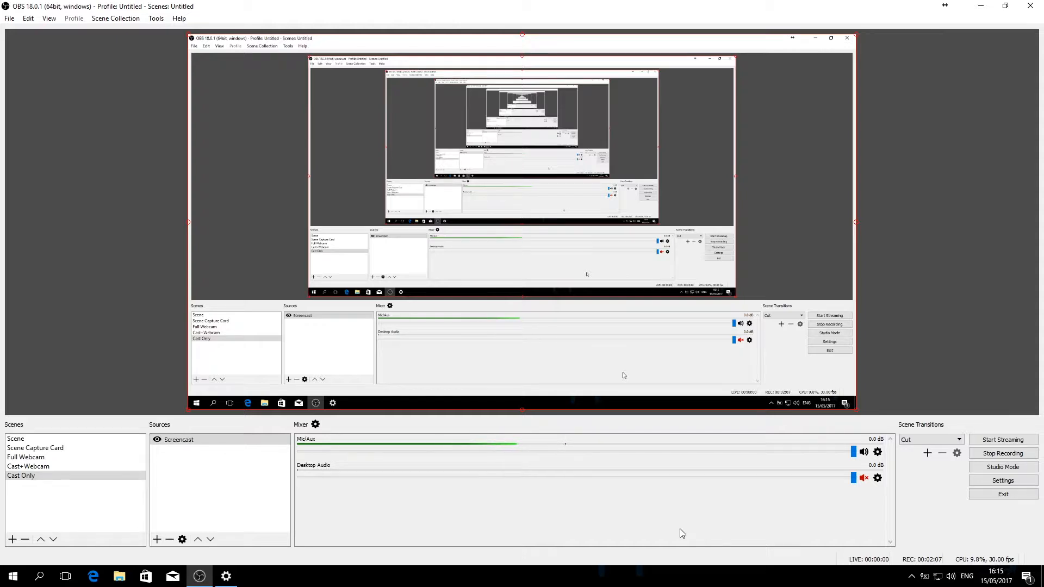
Step: Add a Noise Gate filter with its default name to the Mic/Aux audio source
click(877, 452)
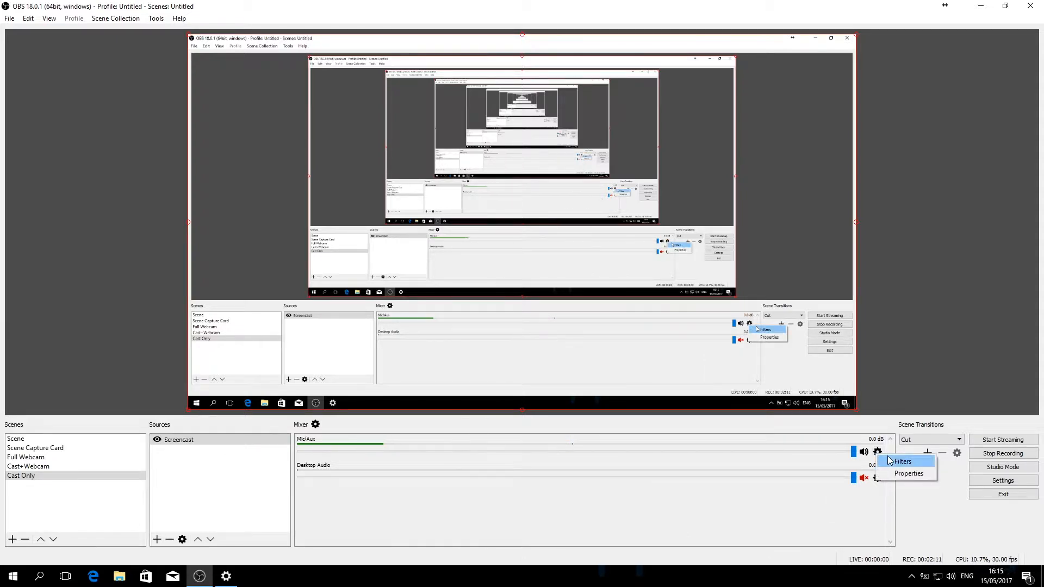
click(903, 462)
click(300, 474)
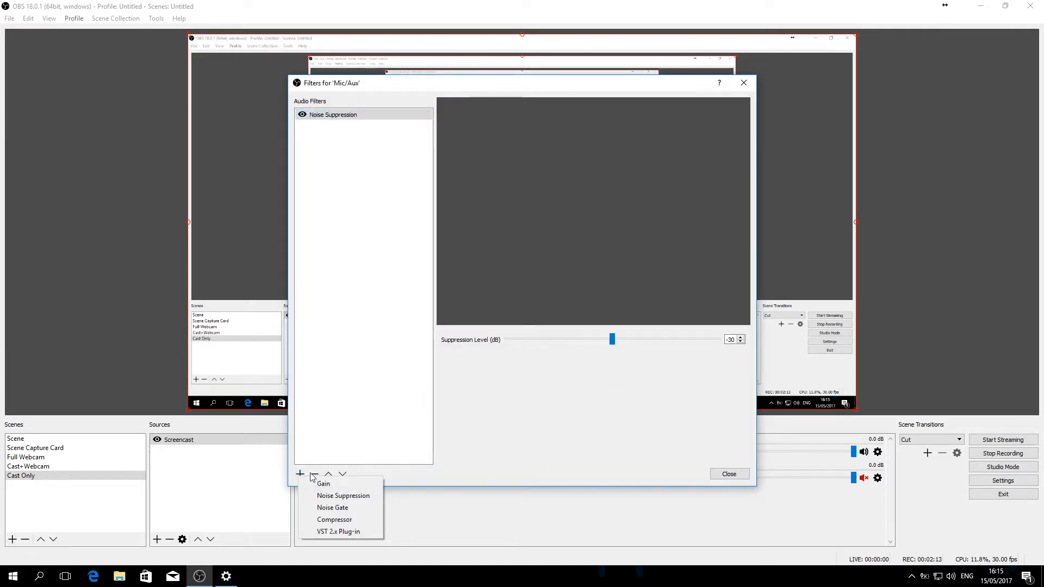
click(357, 507)
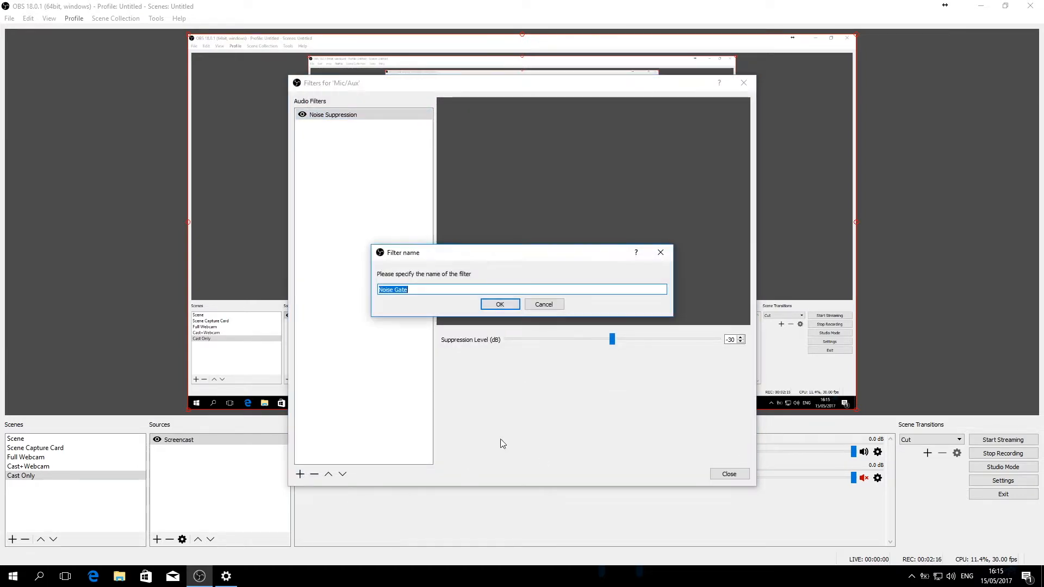
click(499, 305)
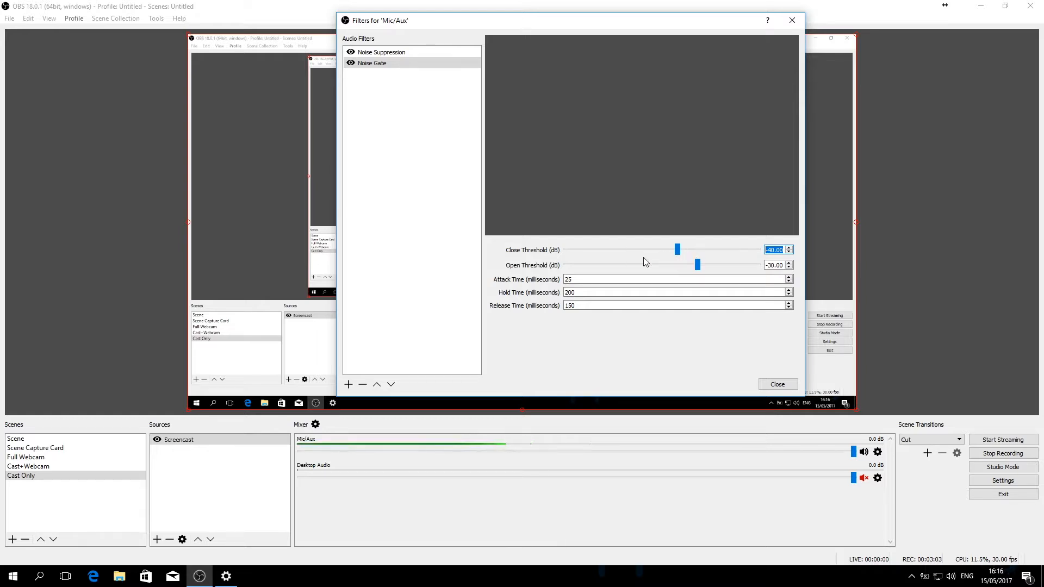
Step: Set the noise gate's attack time to 35 ms, hold time to 300 ms and release time to 250 ms
click(584, 279)
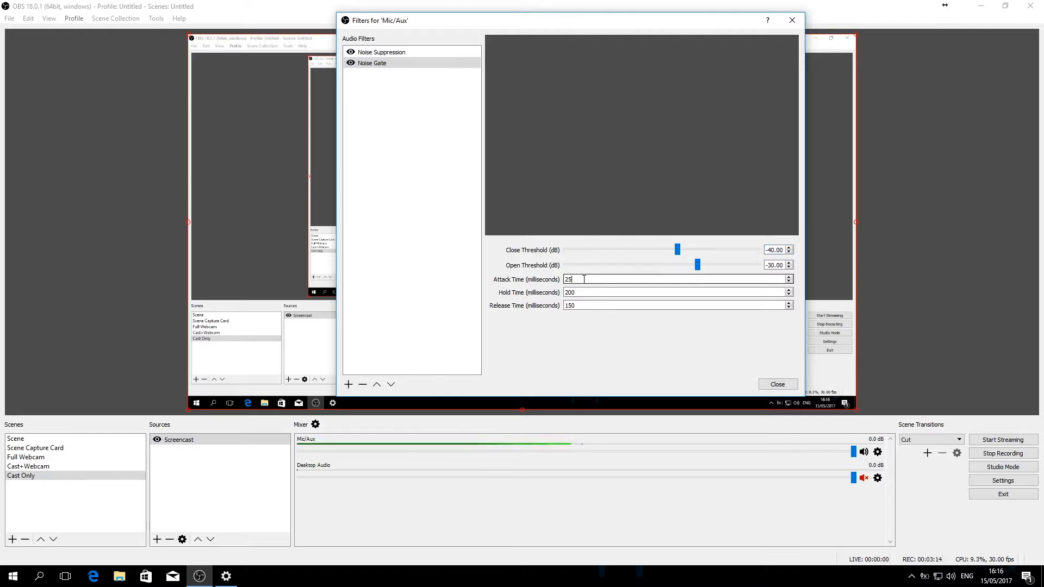
key(BackSpace)
key(BackSpace)
text(35)
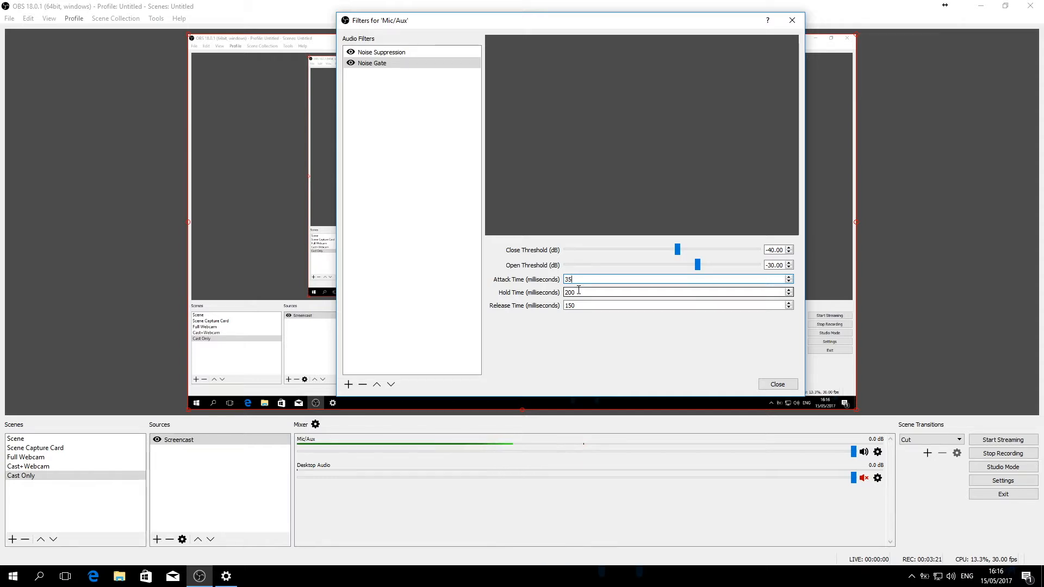
key(BackSpace)
key(BackSpace)
key(BackSpace)
text(3)
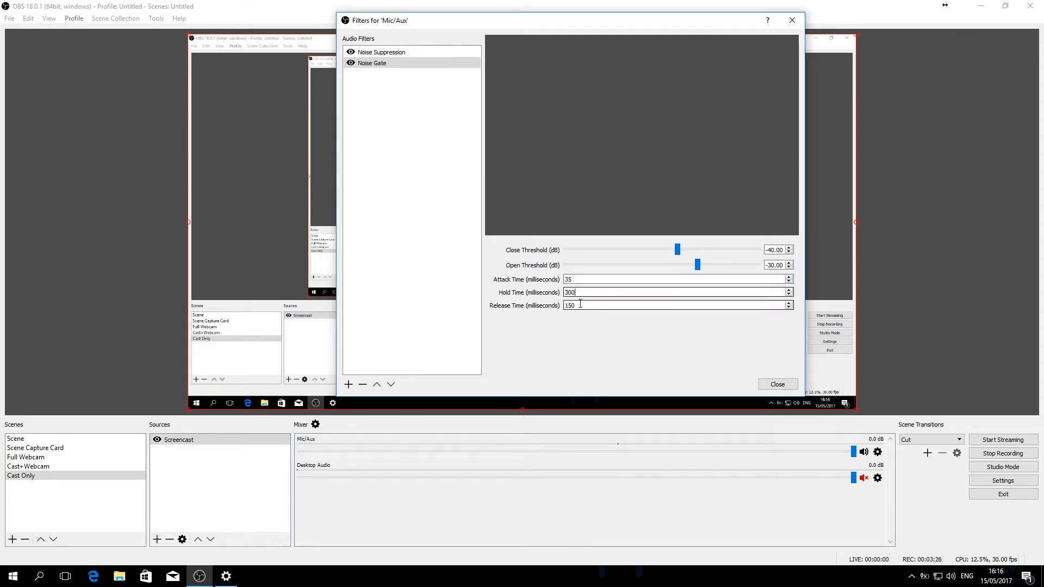
double_click(579, 306)
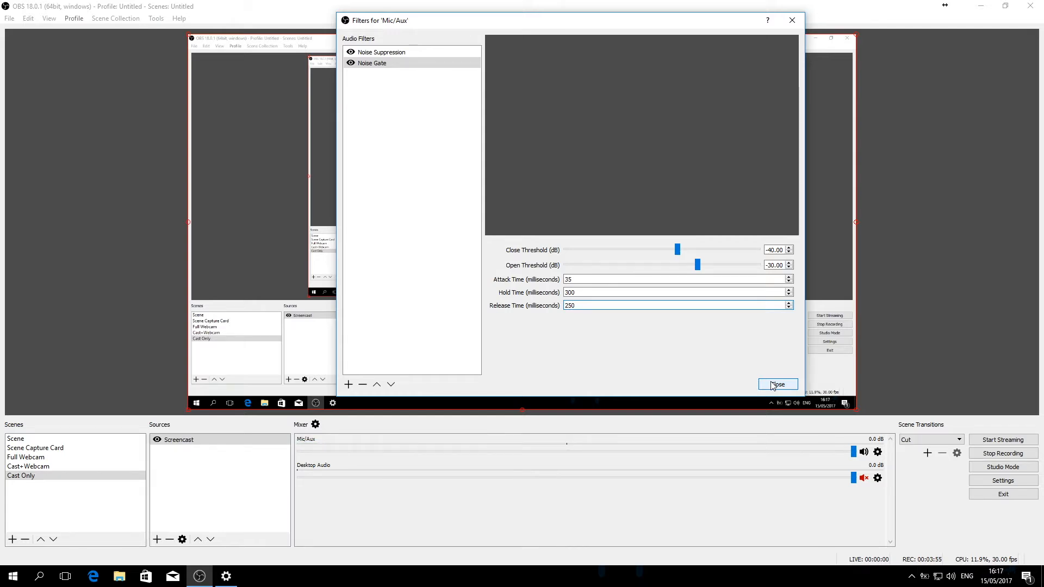
Step: Raise the noise gate's open threshold to -24 dB and bring it back down to -26 dB
click(789, 263)
click(789, 264)
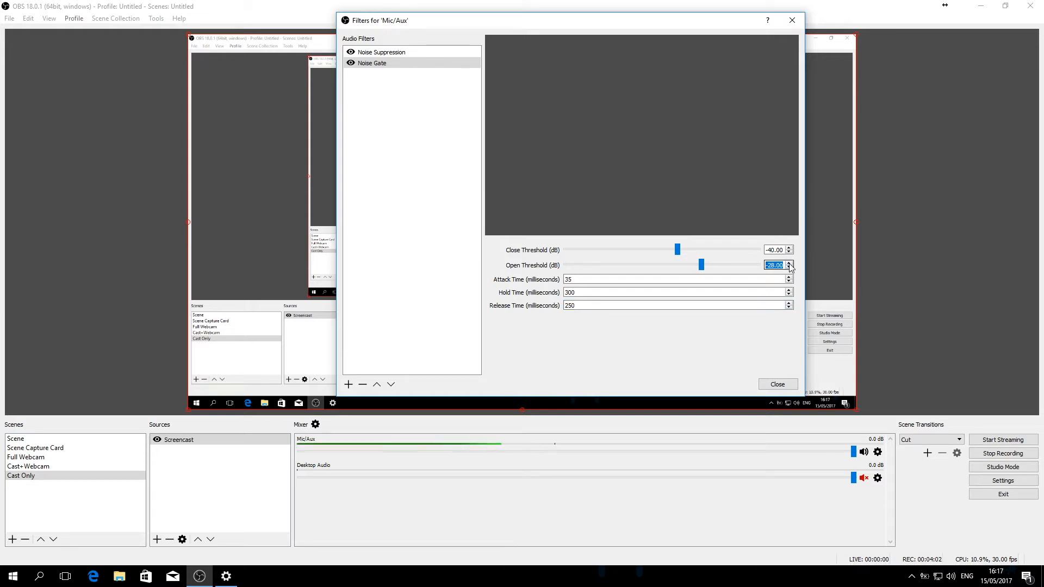
click(789, 263)
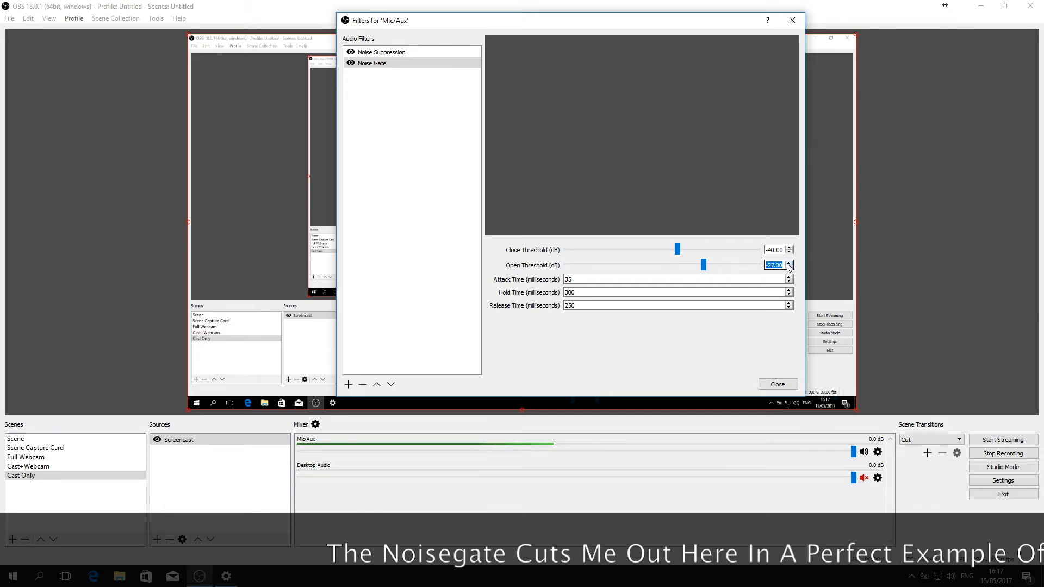
click(789, 263)
click(789, 264)
click(789, 263)
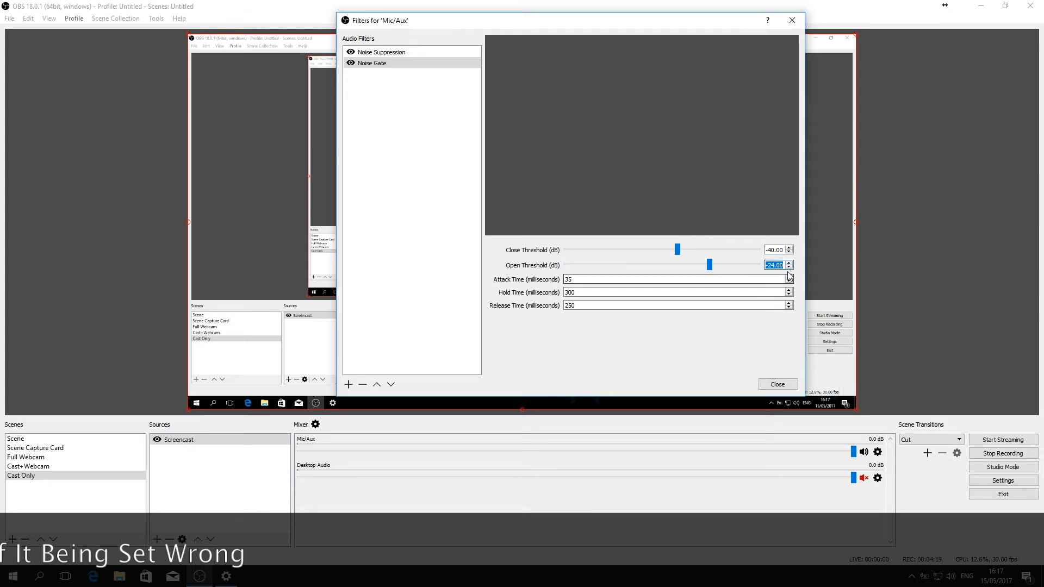
click(790, 269)
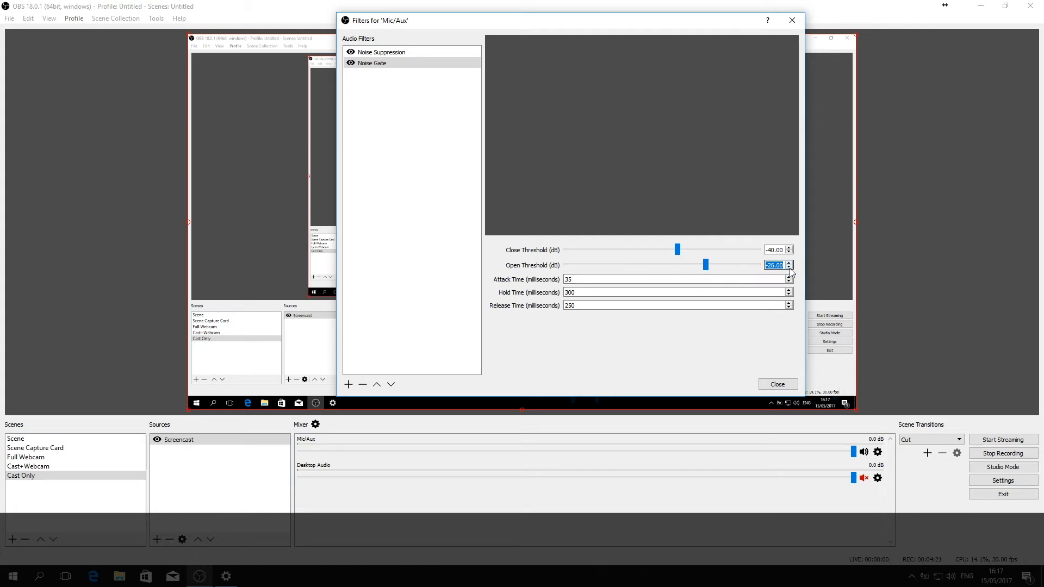